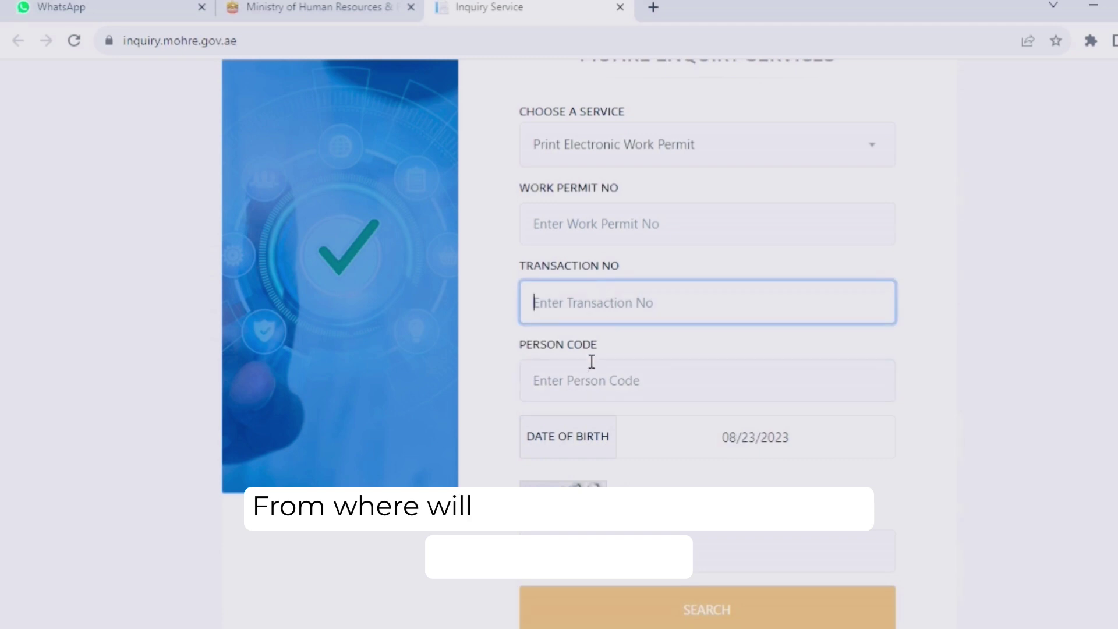
- Switch the enquiry service to Electronic Work Permit Information and focus the Transaction No field
scroll(714, 363, "up", 2)
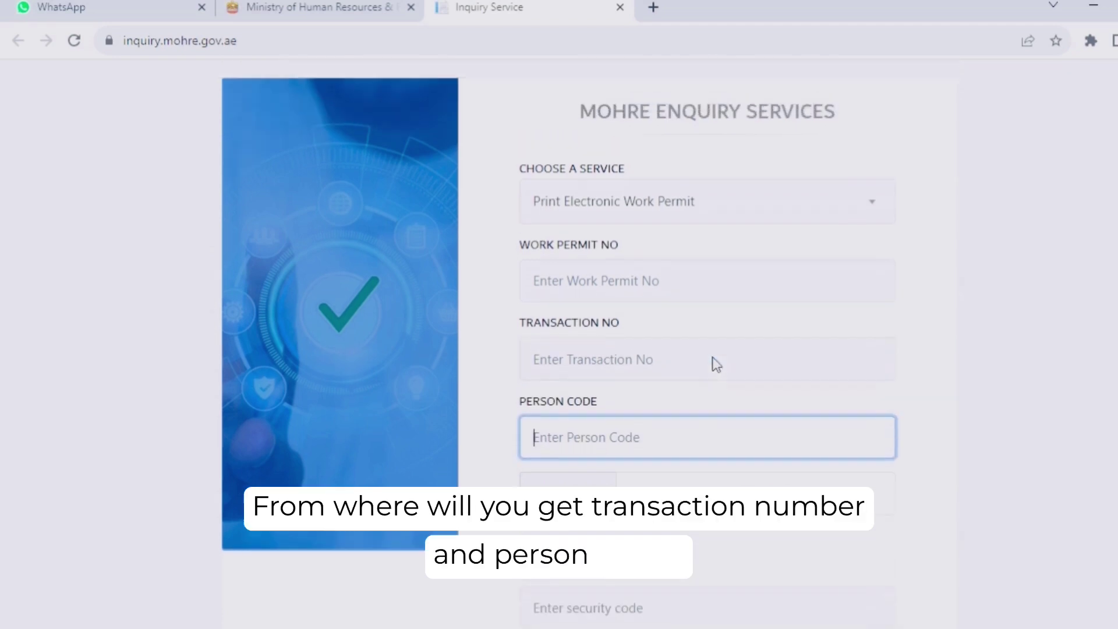
left_click(672, 243)
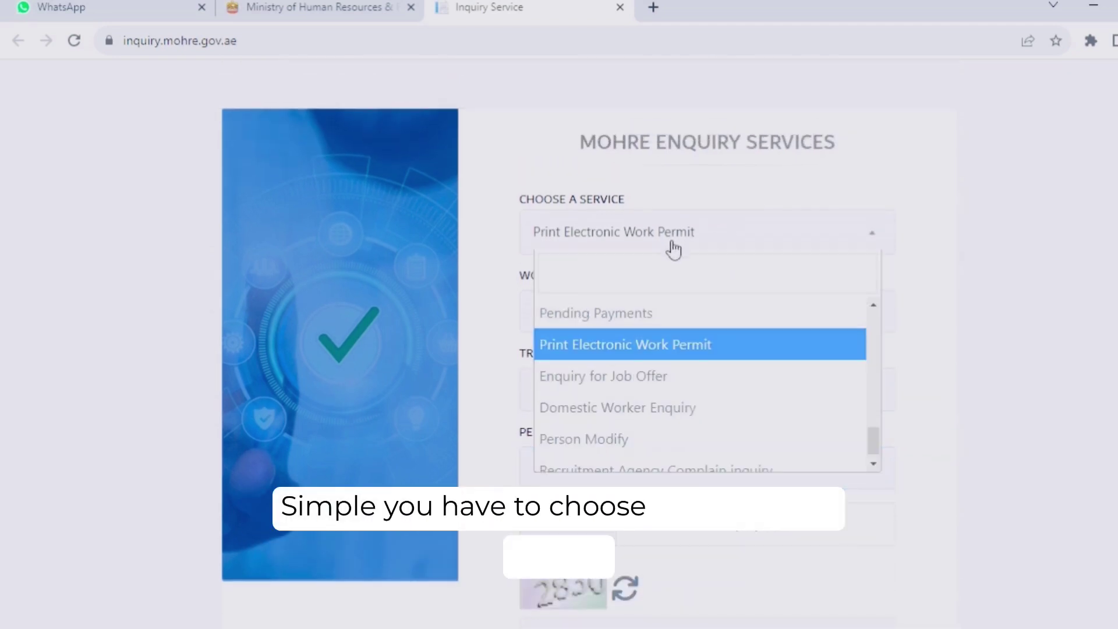
scroll(660, 369, "up", 2)
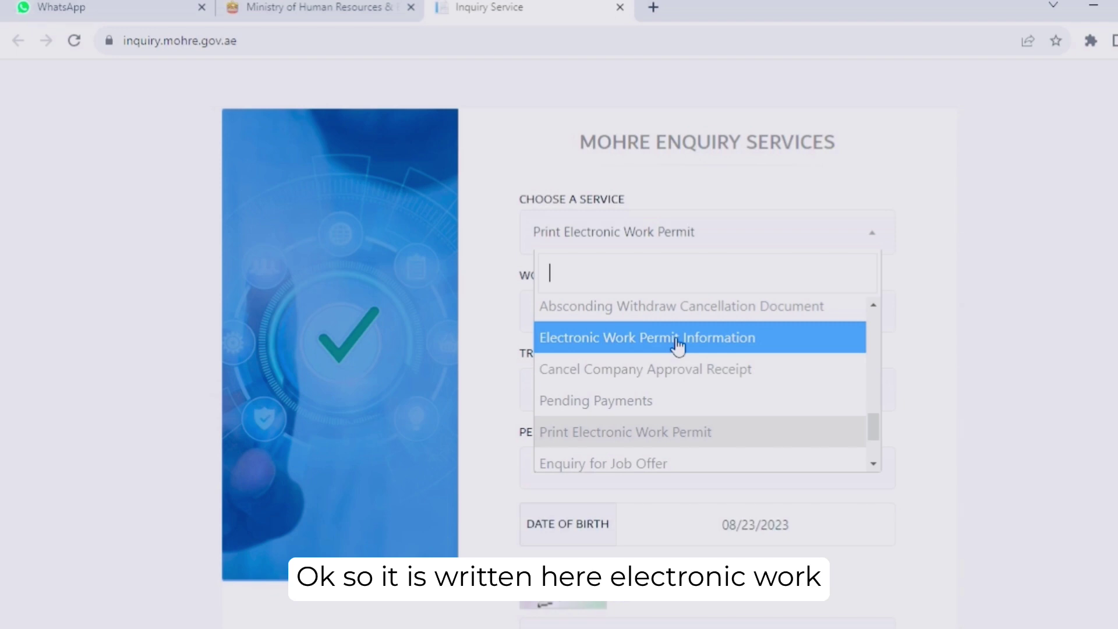
left_click(677, 346)
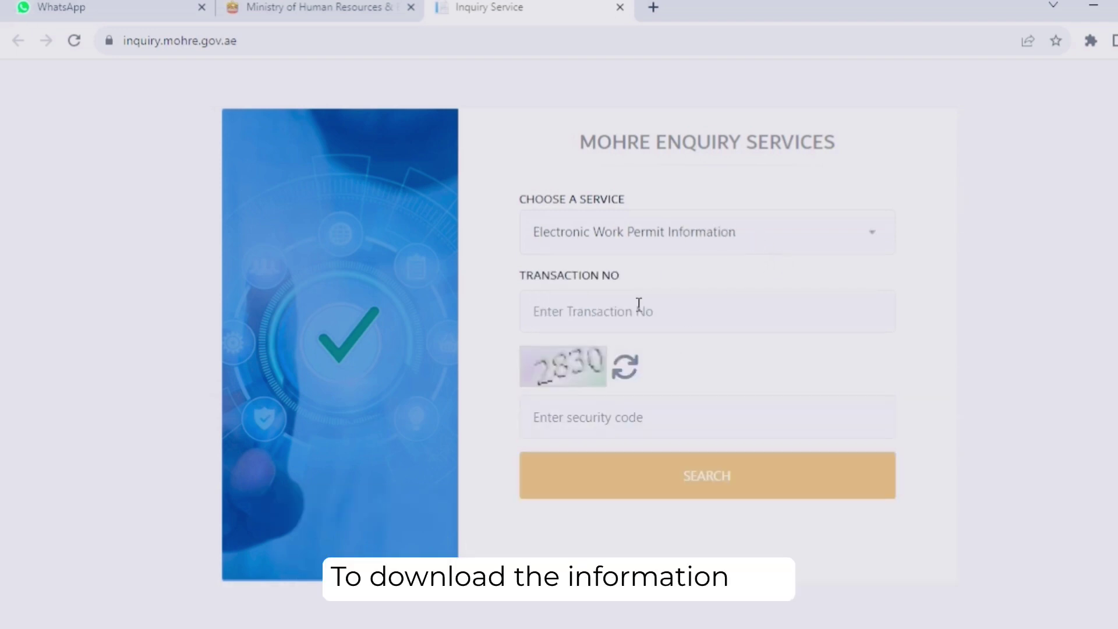
left_click(594, 311)
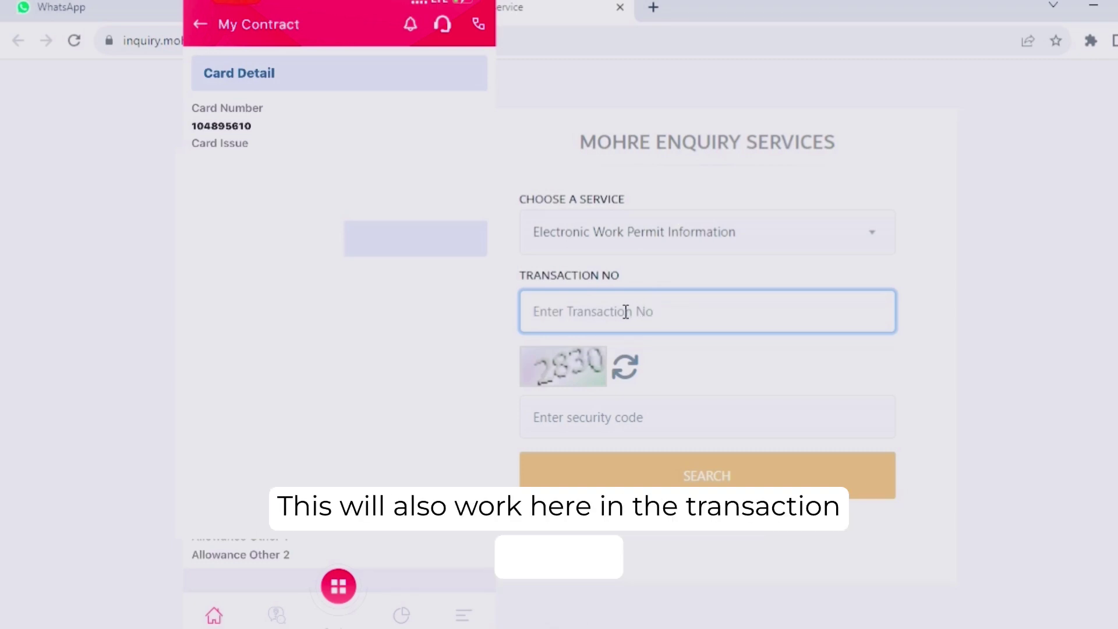
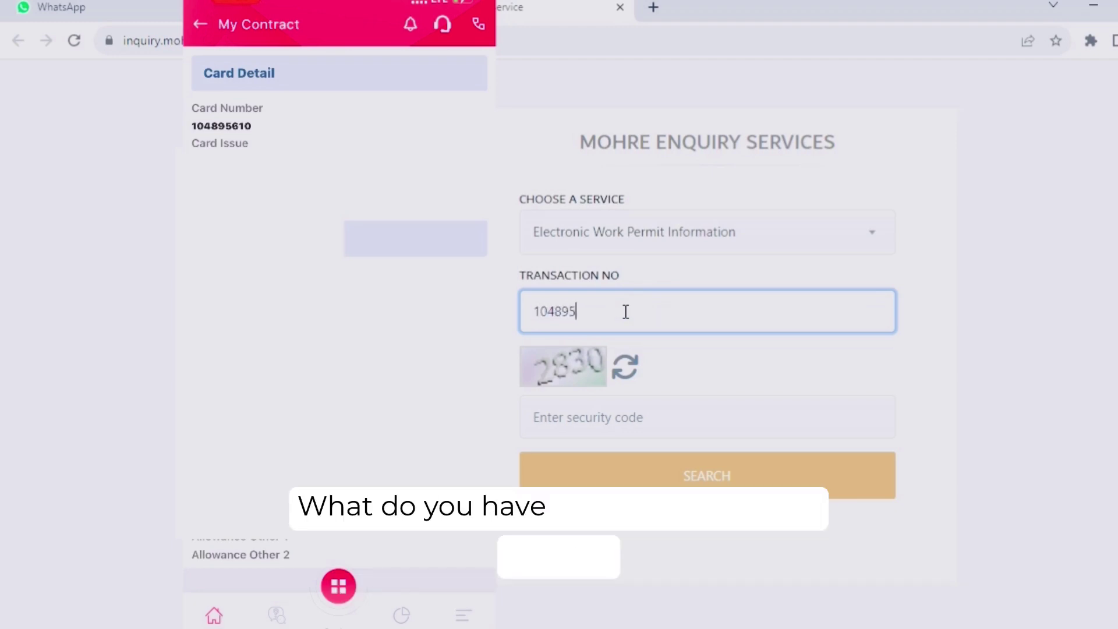
- Enter the permit card number as Transaction No plus the captcha security code, and search
left_click(668, 417)
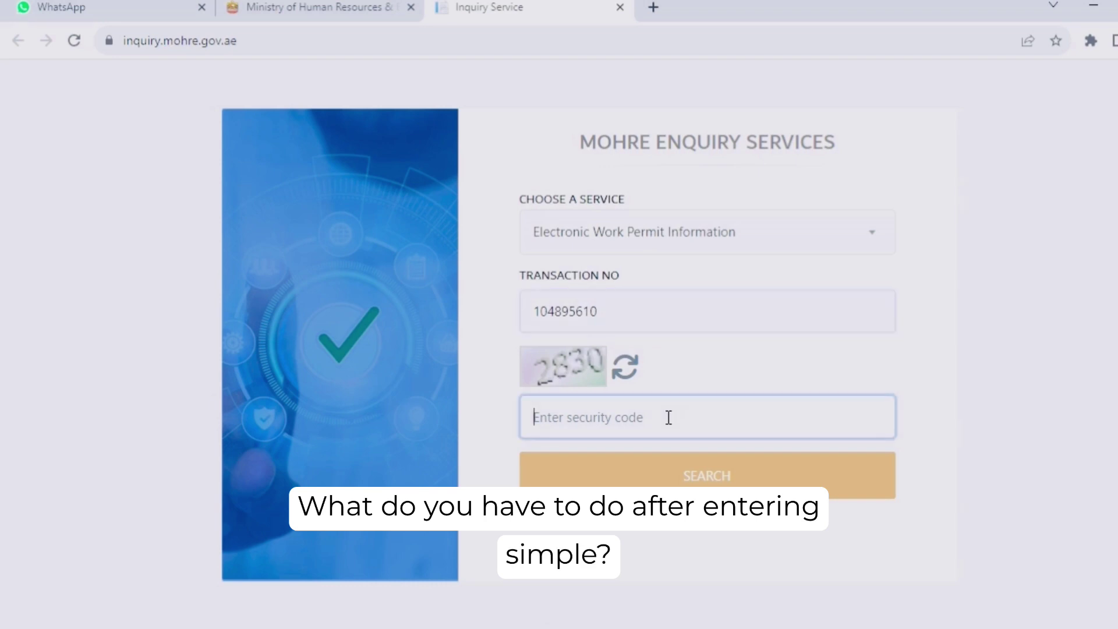
type("2830")
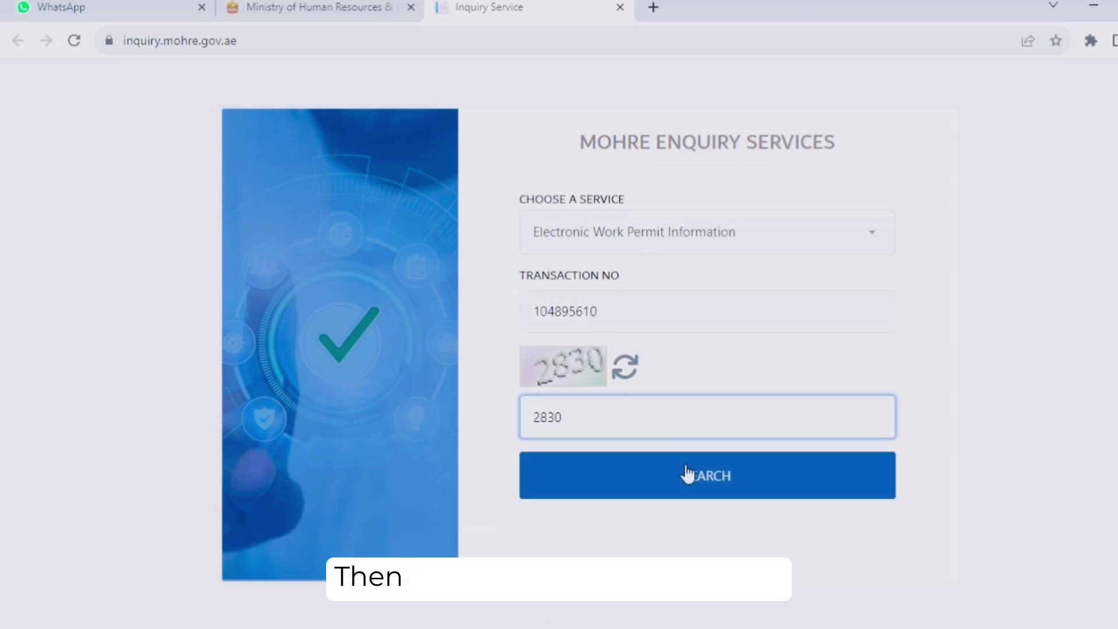
left_click(665, 477)
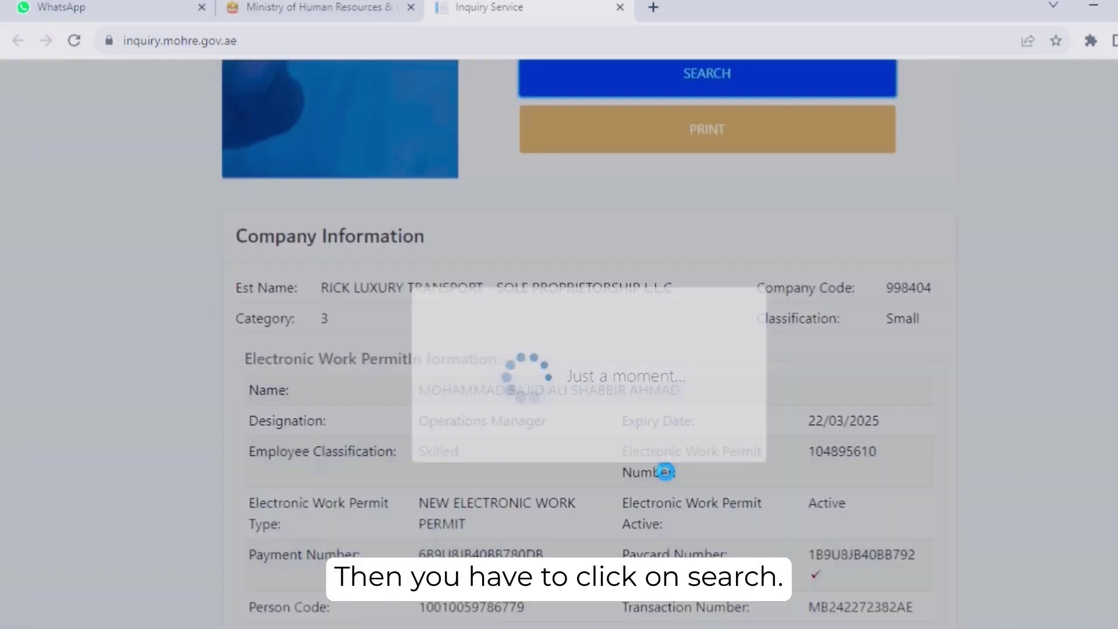
- Review the results by highlighting the Company Information heading and the payment and permit details
scroll(689, 481, "down", 3)
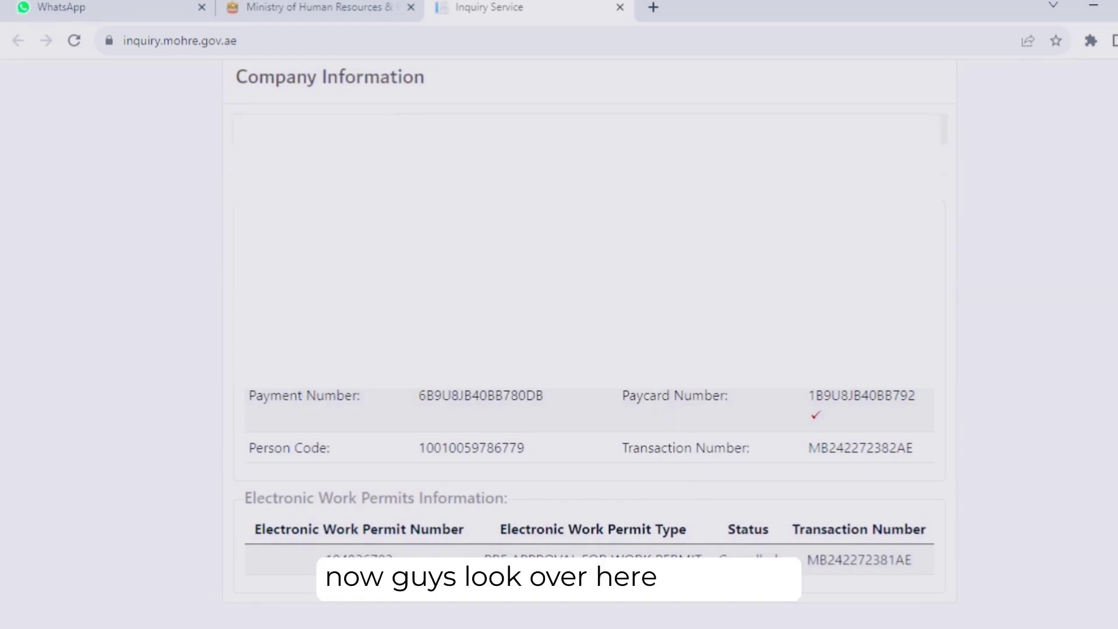
left_click_drag(269, 82, 439, 88)
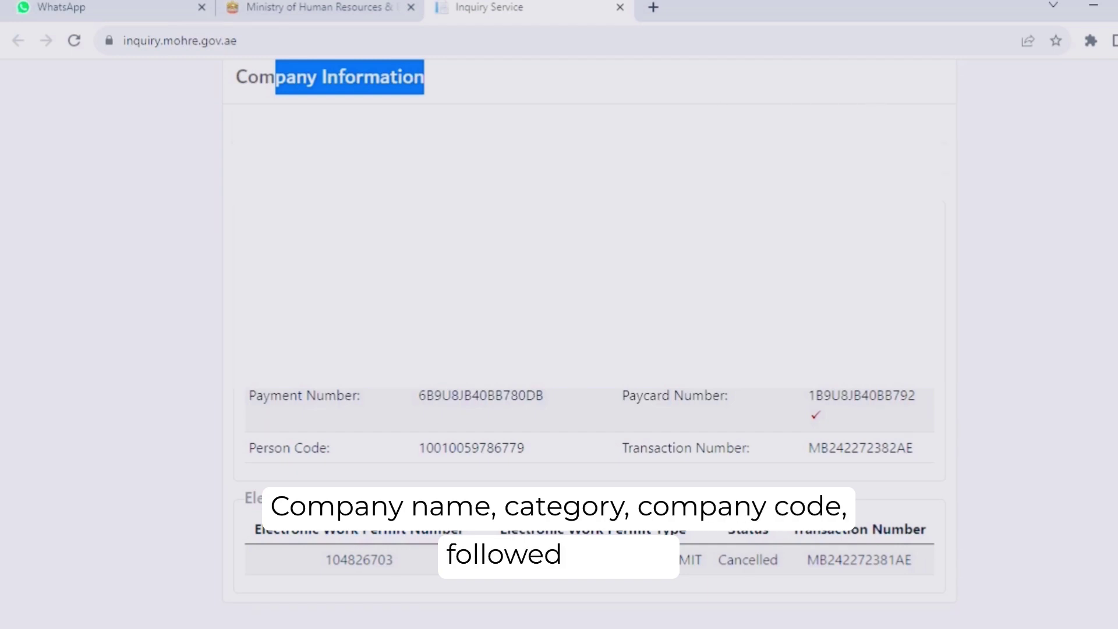
left_click_drag(247, 391, 907, 534)
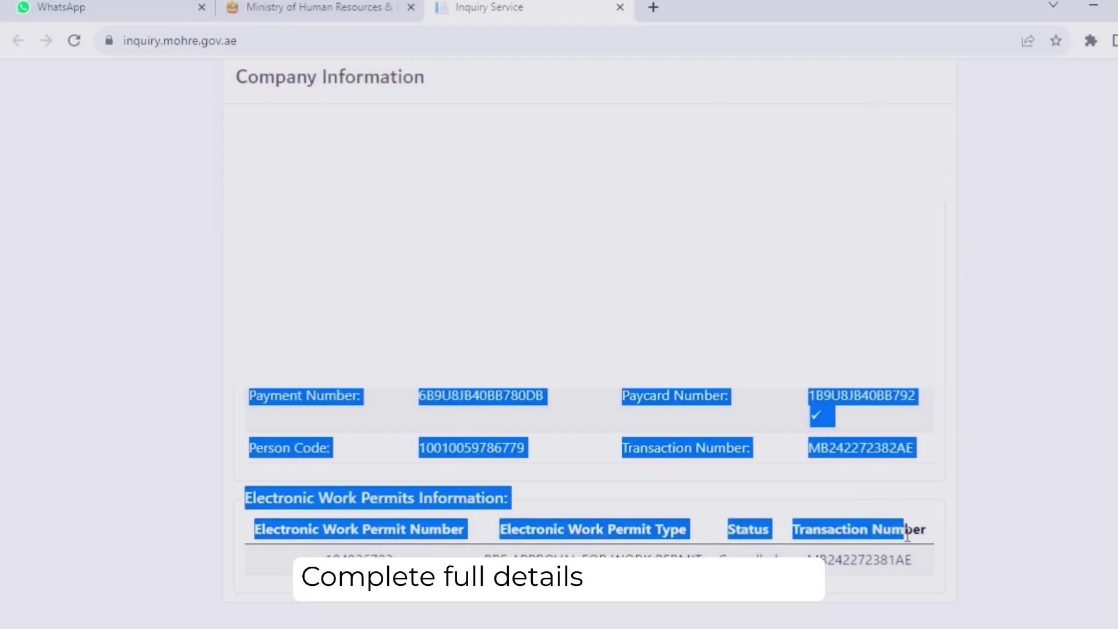
left_click(1054, 474)
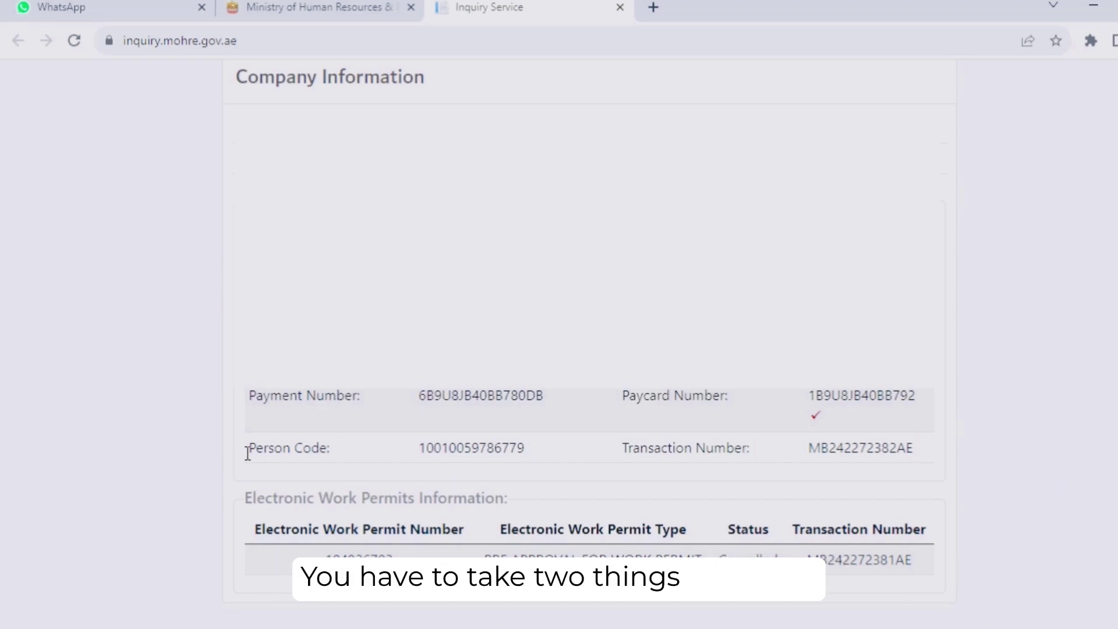
left_click_drag(247, 448, 327, 449)
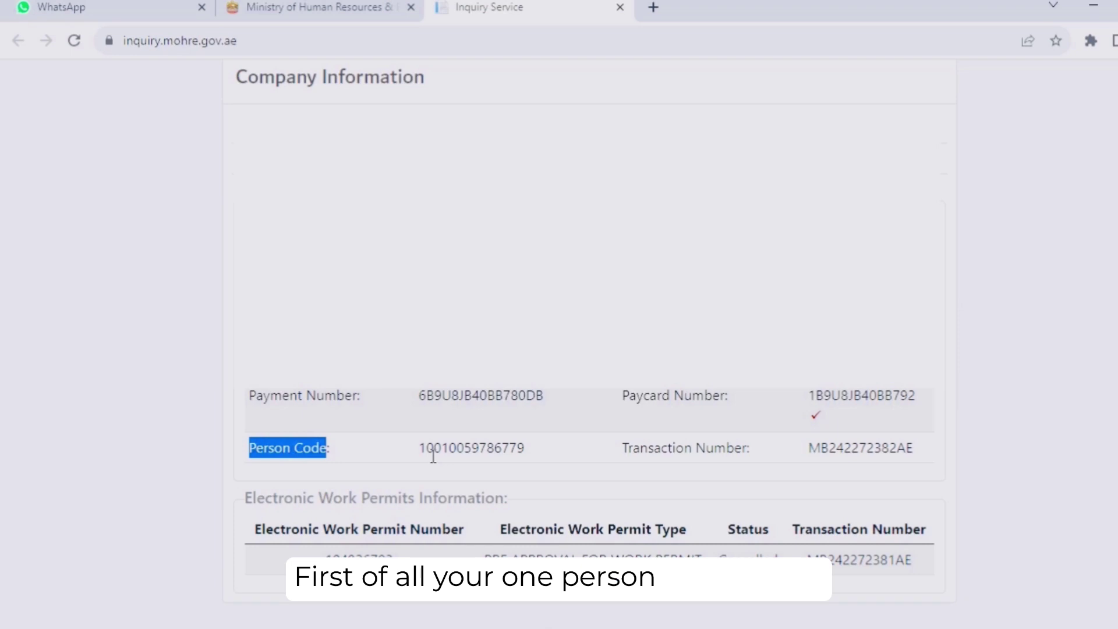
left_click(449, 447)
- Select the Person Code value and the Transaction Number value, then return to the top
double_click(486, 453)
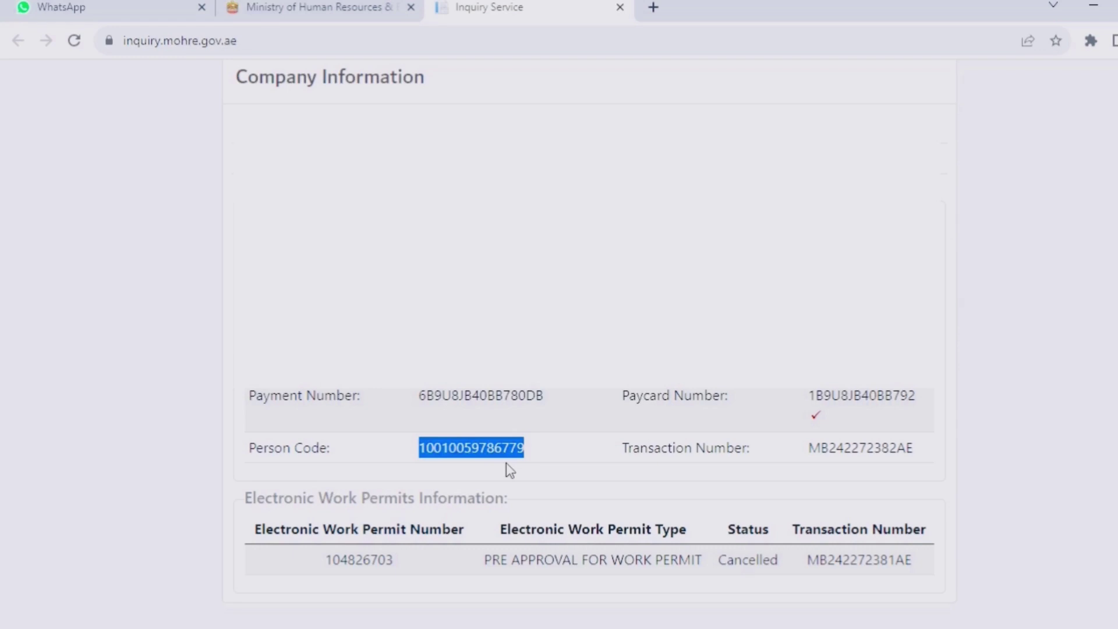
left_click(668, 448)
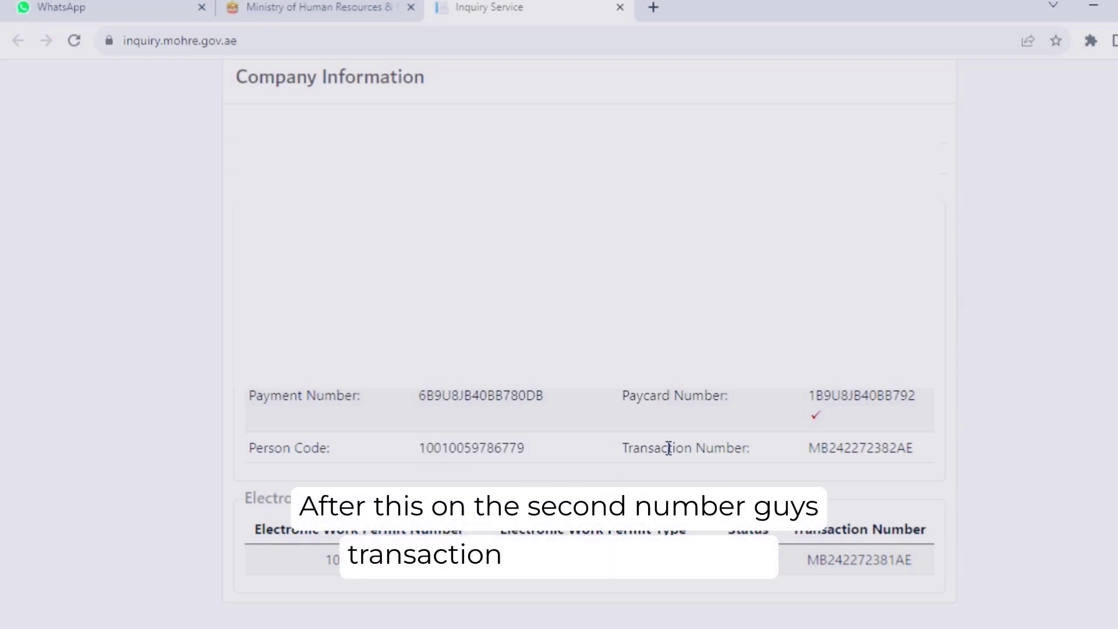
double_click(857, 447)
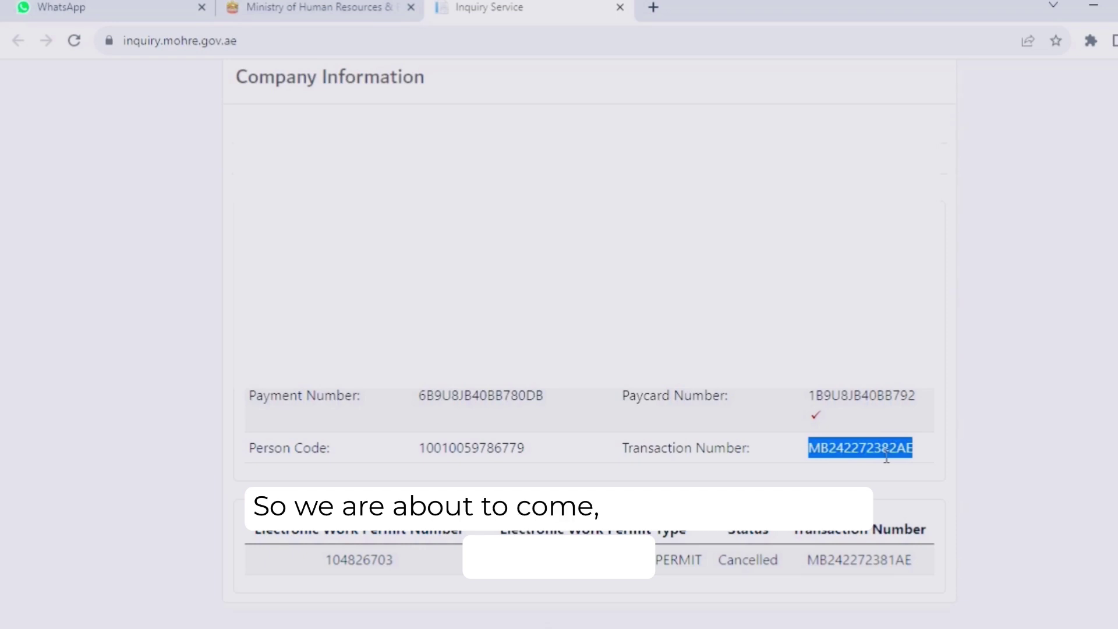
scroll(691, 432, "up", 10)
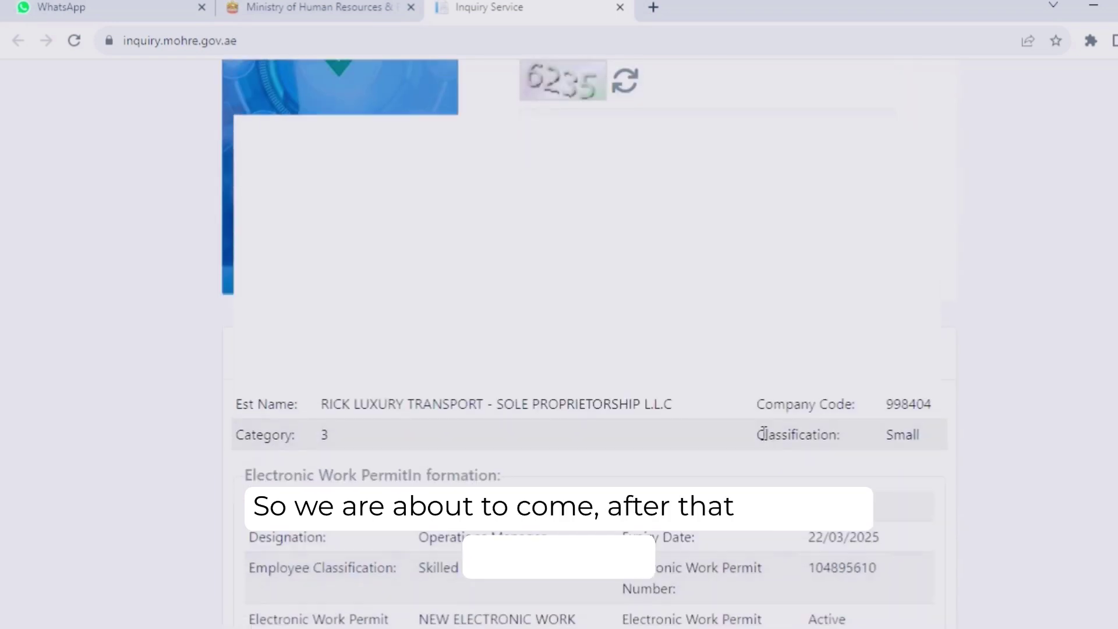
scroll(761, 439, "down", 7)
scroll(799, 580, "down", 3)
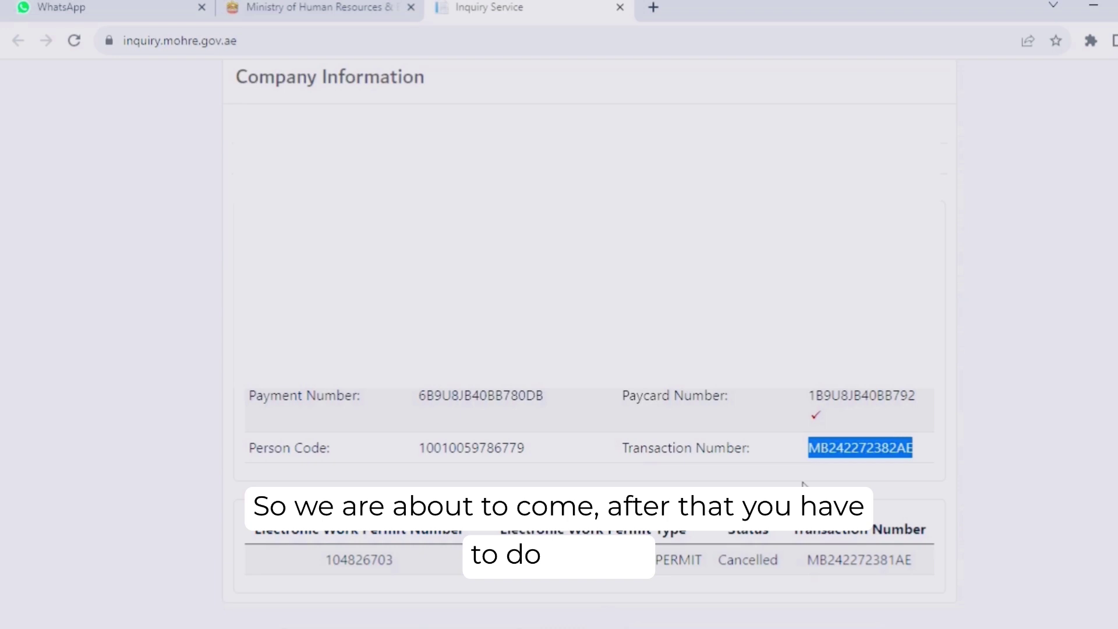
left_click(872, 447)
double_click(871, 448)
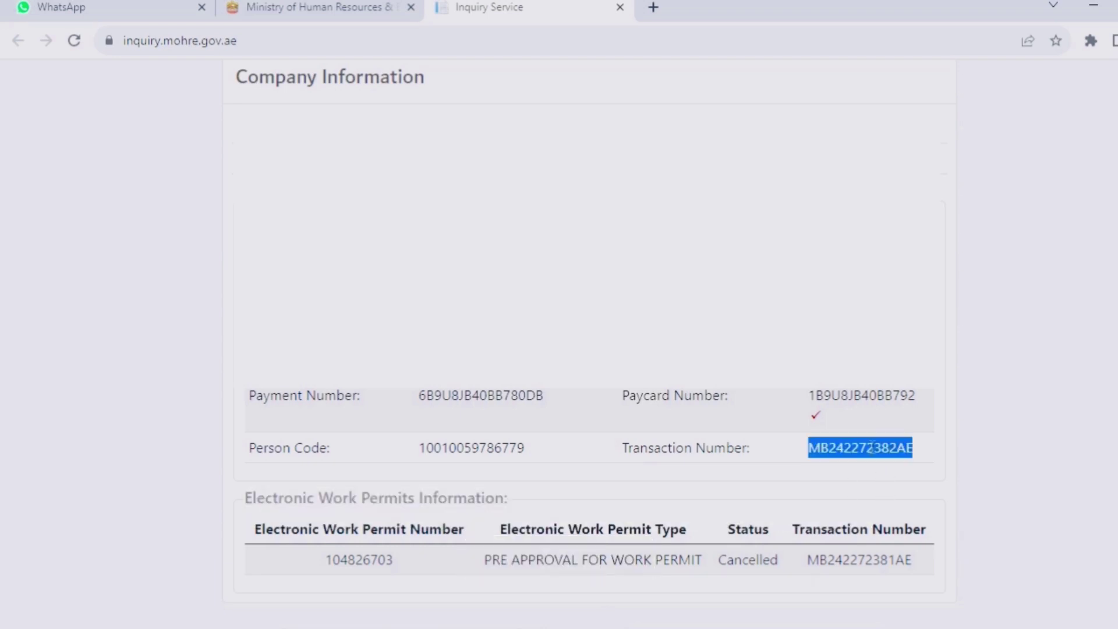
scroll(872, 453, "up", 10)
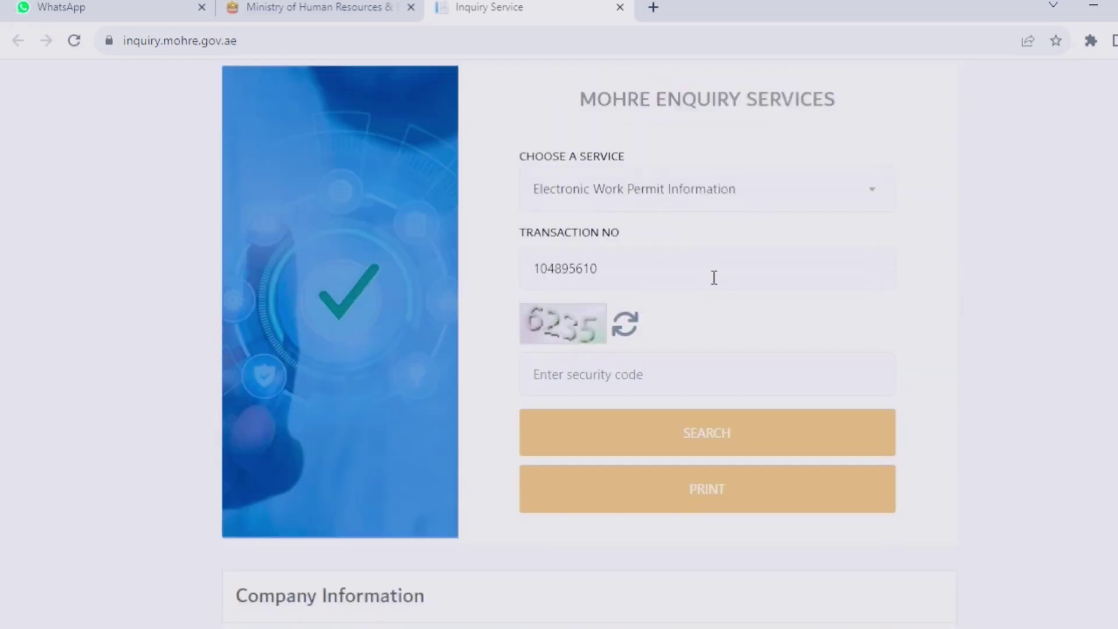
- Choose Print Electronic Work Permit as the service and focus the Work Permit No field
left_click(690, 299)
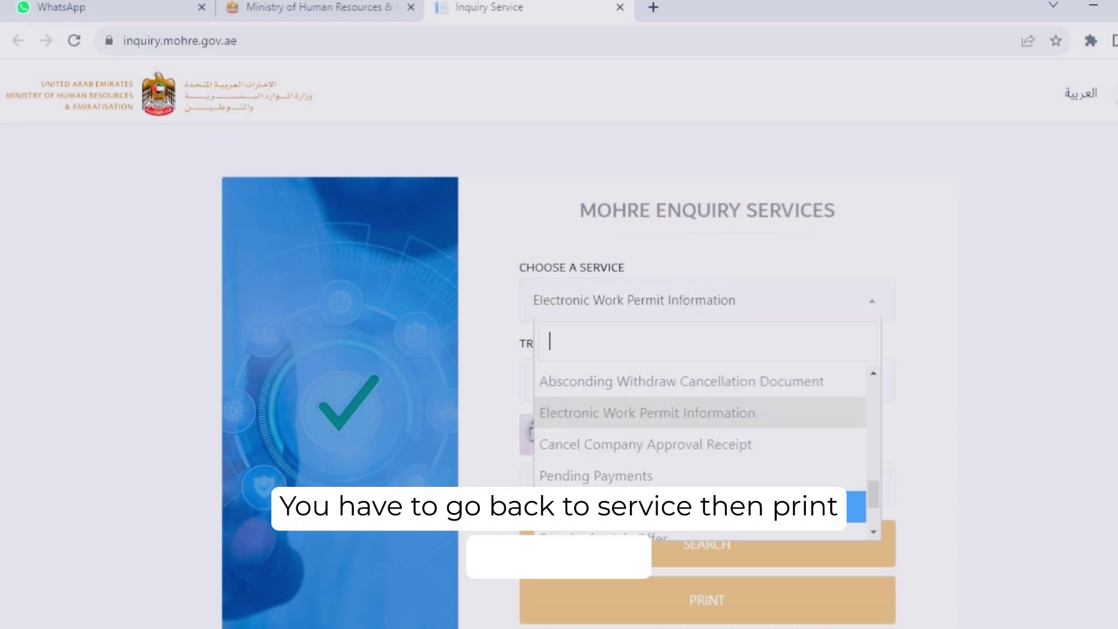
left_click(698, 505)
scroll(772, 347, "down", 2)
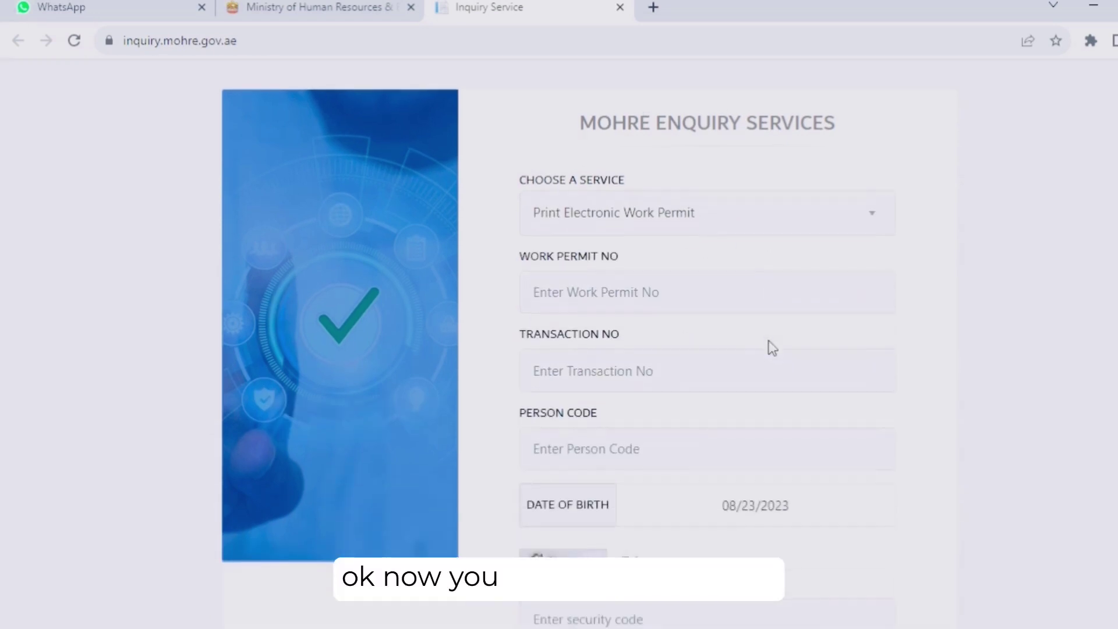
left_click(632, 289)
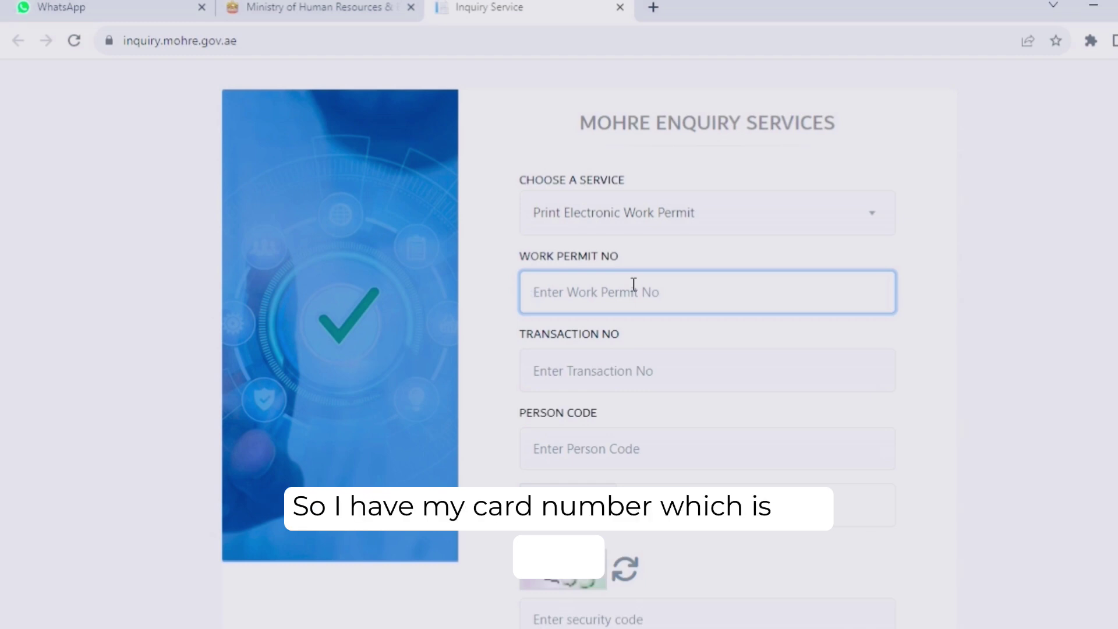
- Enter the work permit number, then paste the transaction number and person code into their fields
type("10")
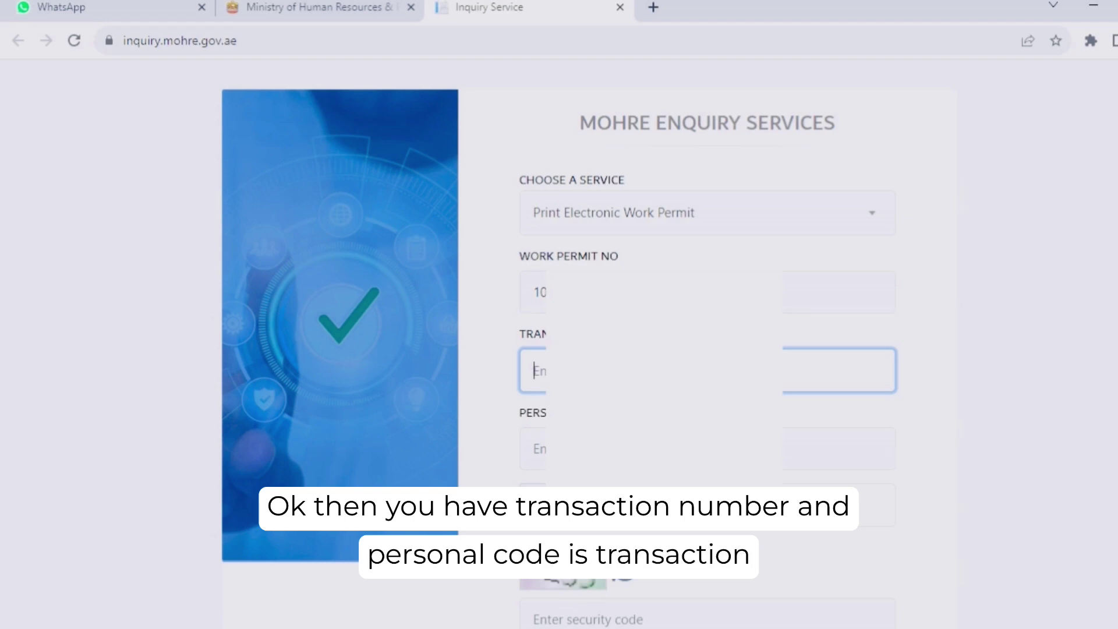
key("ctrl+v")
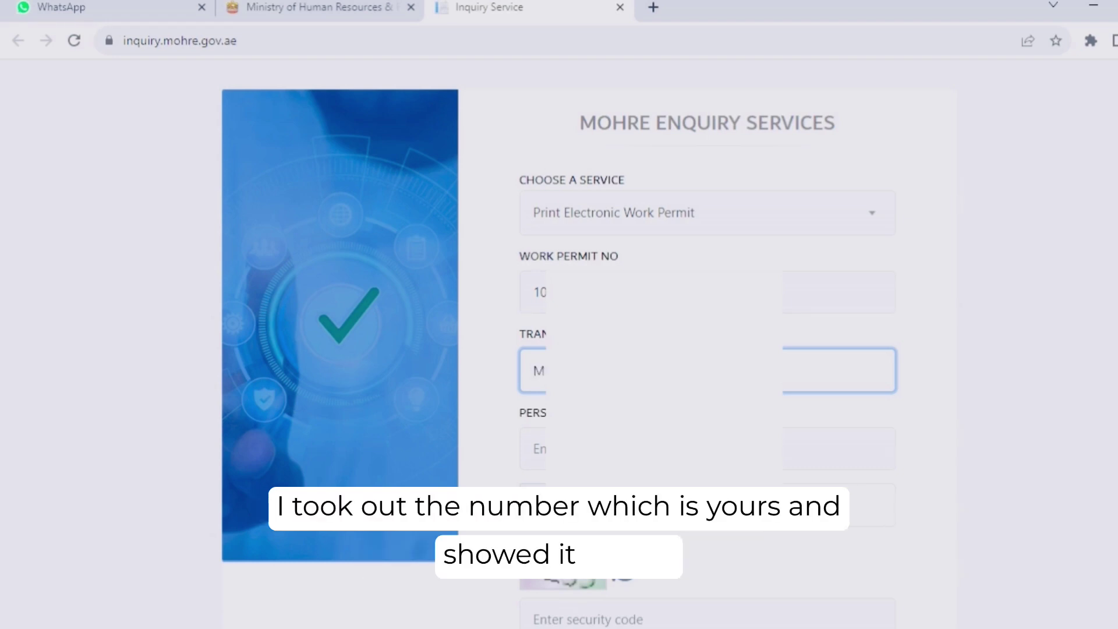
left_click(533, 448)
key("ctrl+v")
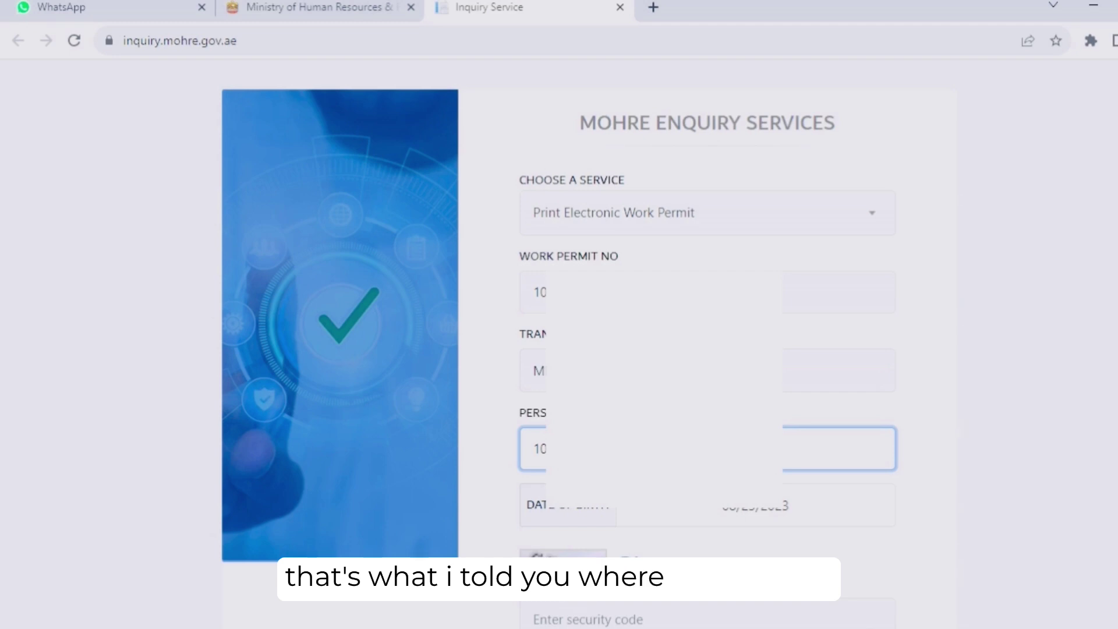
left_click(971, 377)
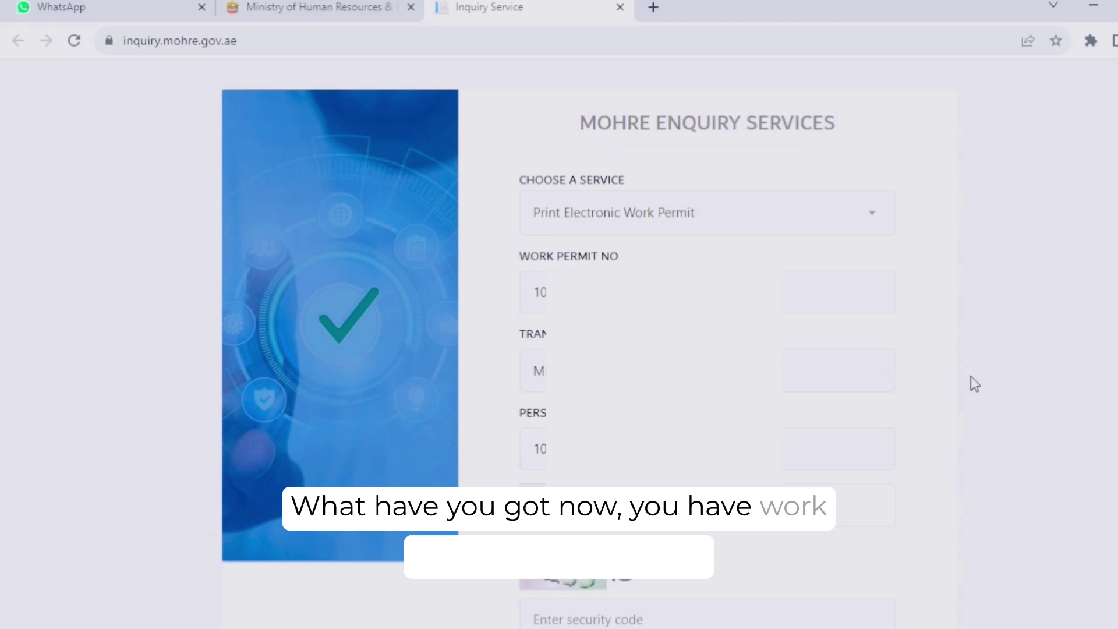
- Check the entered work permit number, transaction number and person code values
double_click(664, 291)
double_click(582, 370)
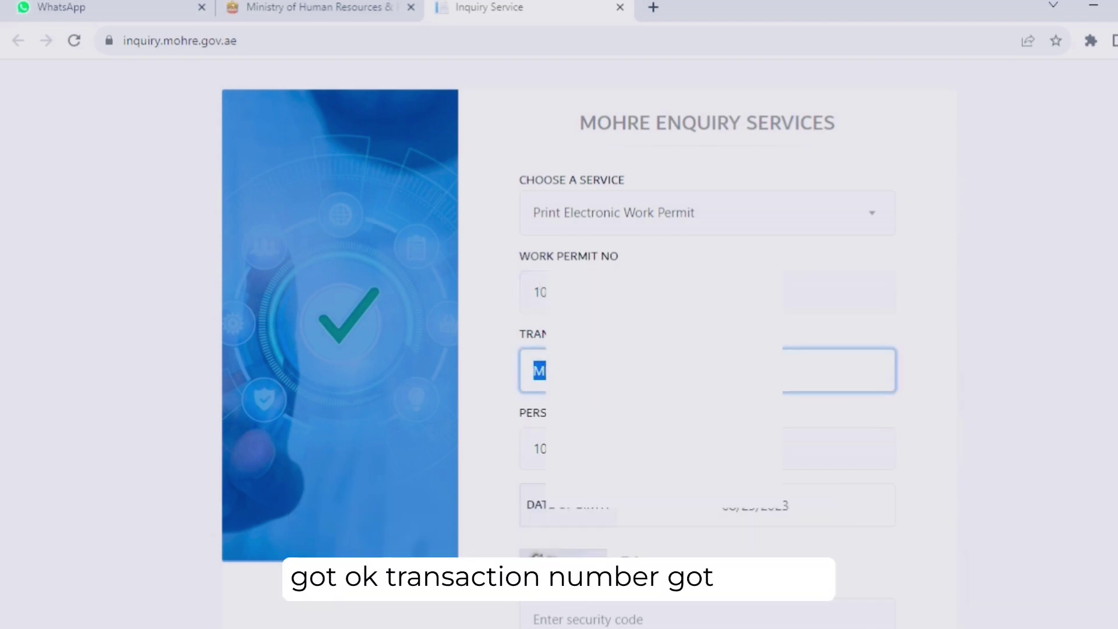
key("Tab")
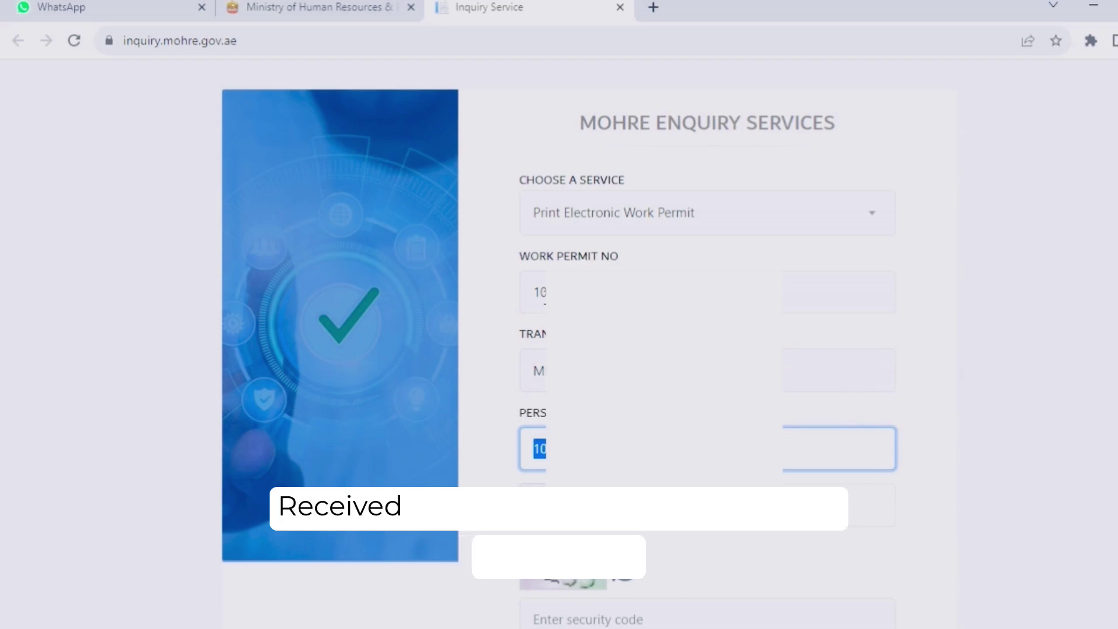
left_click_drag(541, 292, 933, 322)
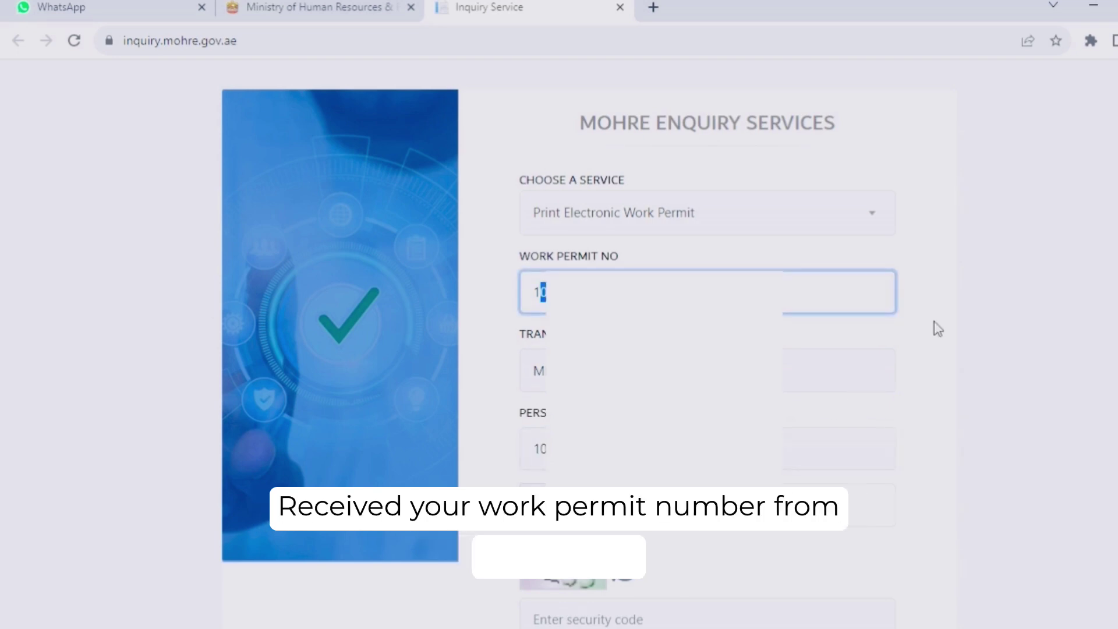
key("Tab")
key("Tab")
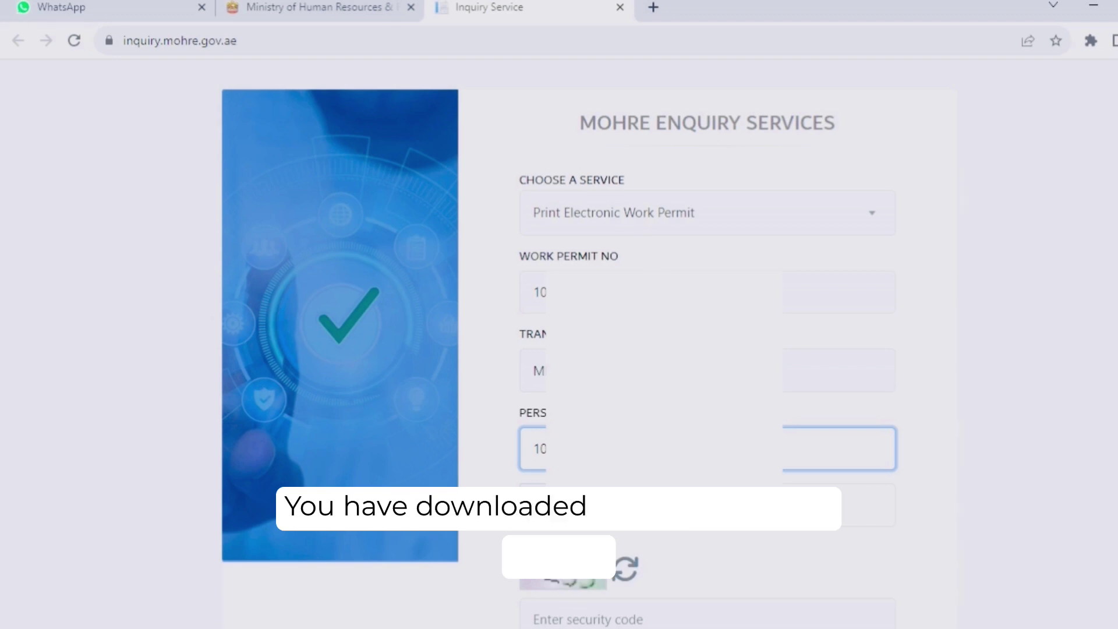
- Pick the holder's date of birth from the calendar, choosing the birth month and day
scroll(839, 349, "down", 3)
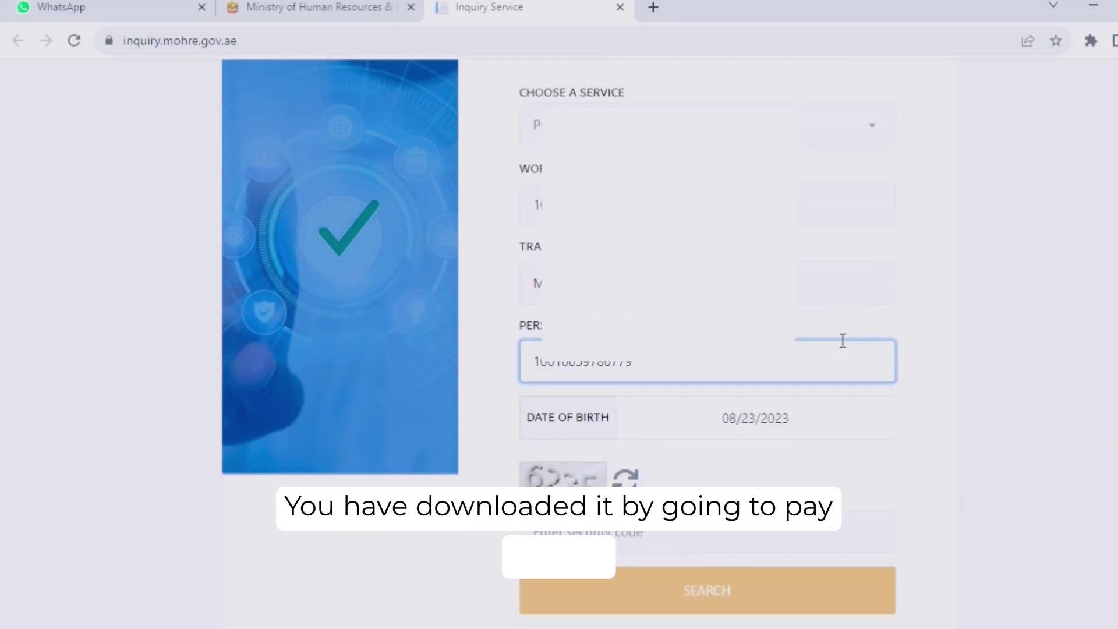
key("Tab")
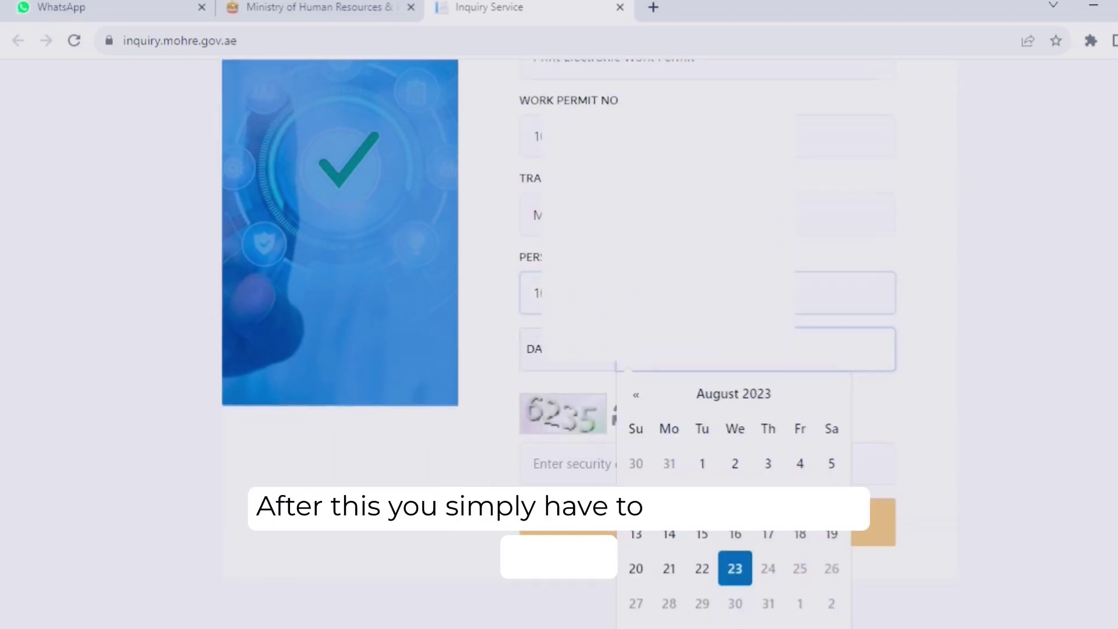
left_click(635, 400)
left_click(732, 393)
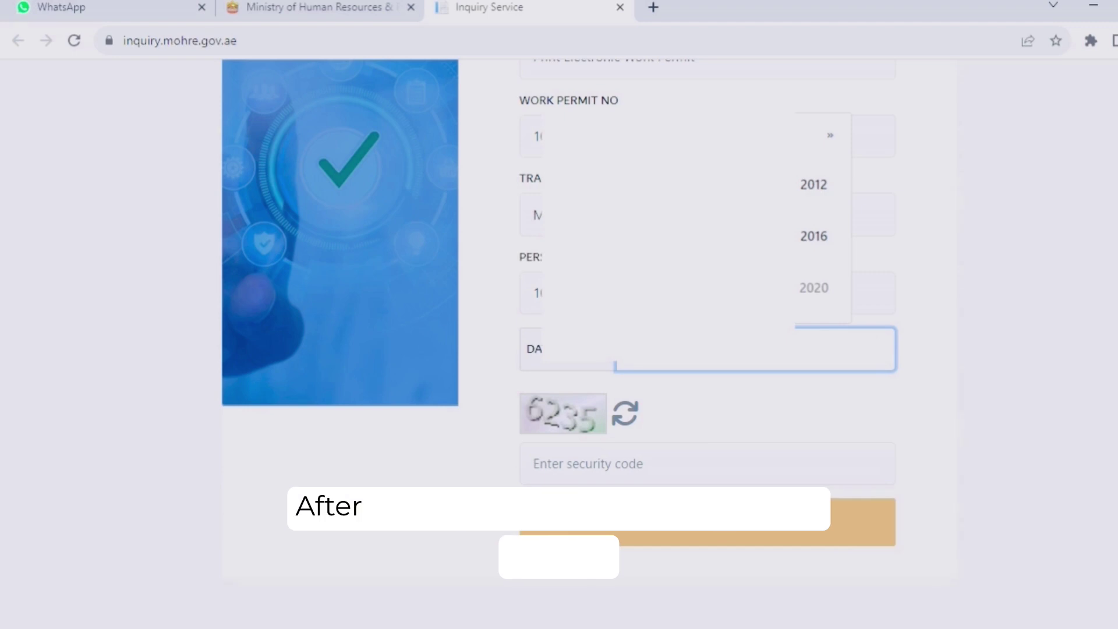
scroll(704, 344, "up", 2)
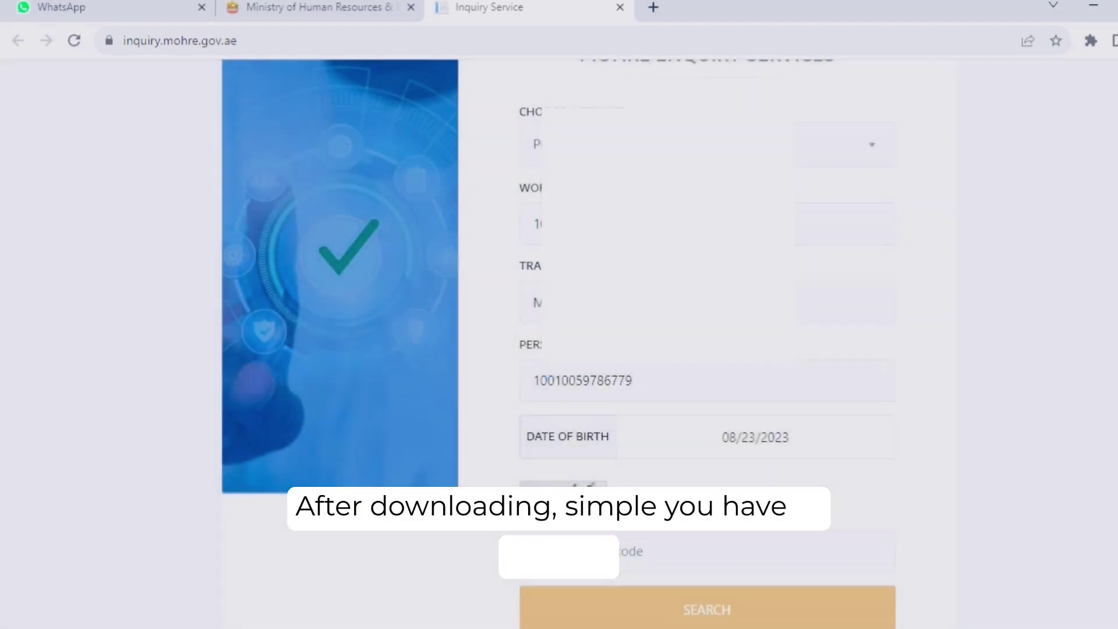
left_click(740, 449)
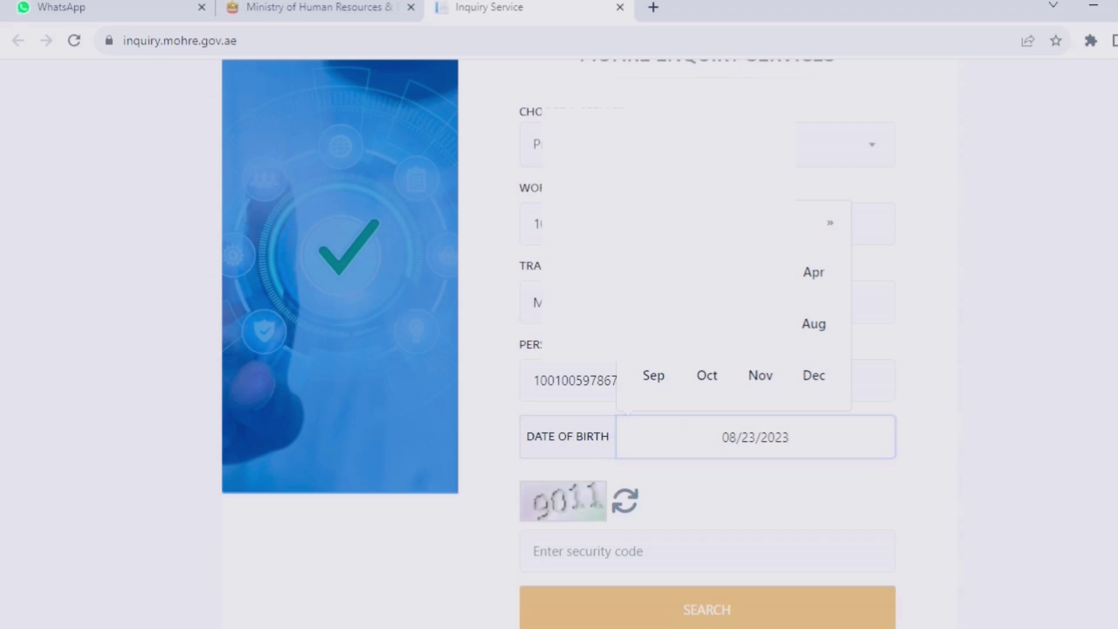
left_click(720, 391)
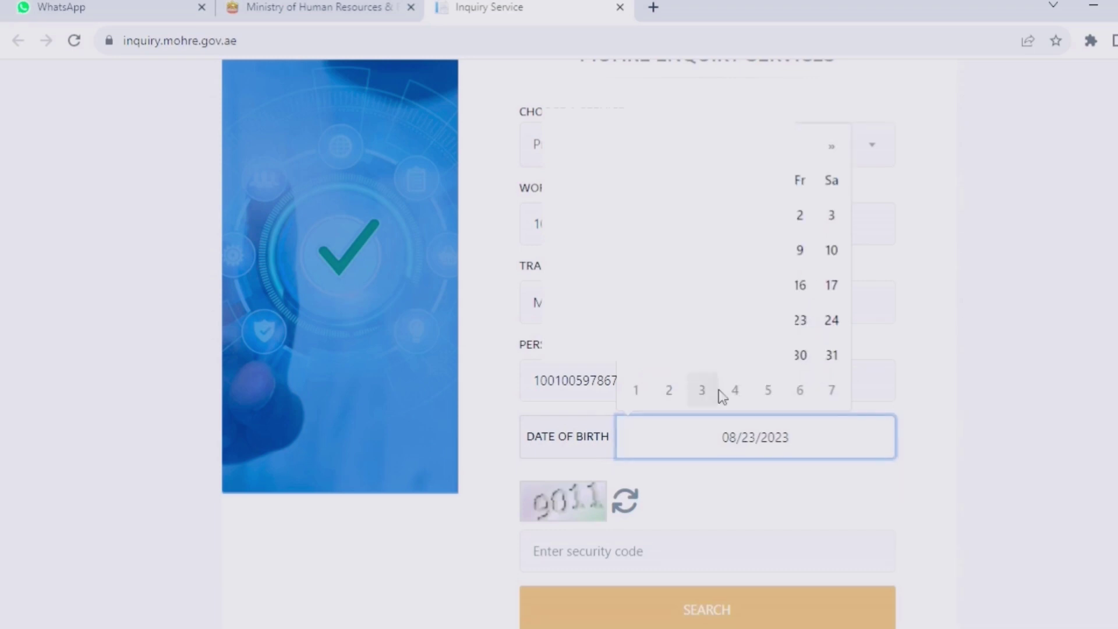
left_click(829, 255)
- Enter the captcha security code, run the search, and scroll through the displayed permit card
scroll(1023, 425, "down", 2)
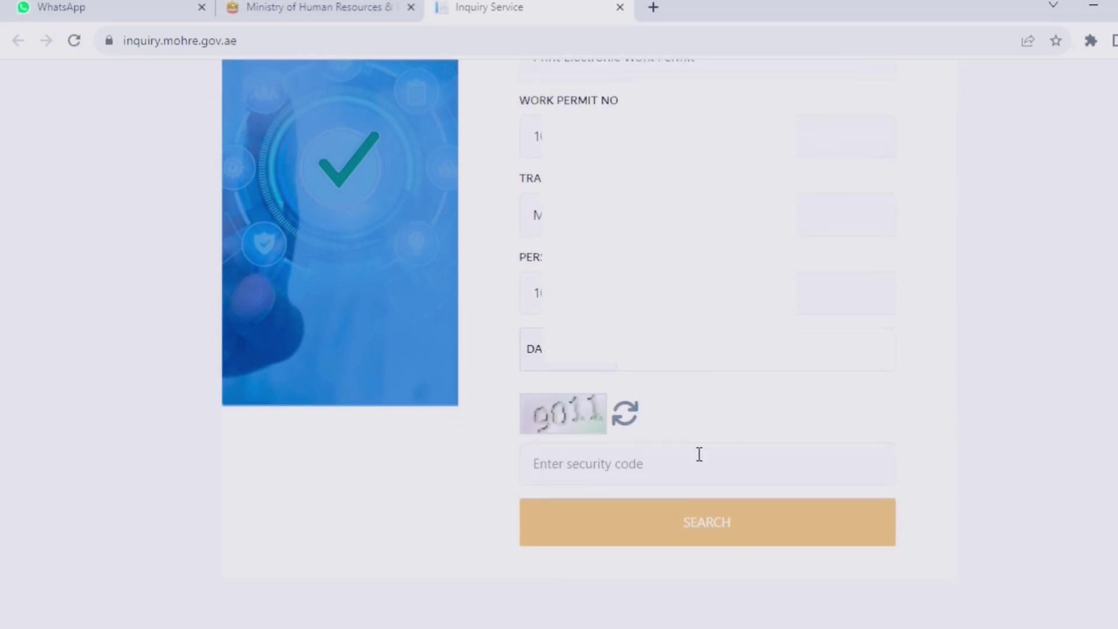
left_click(672, 462)
type("90")
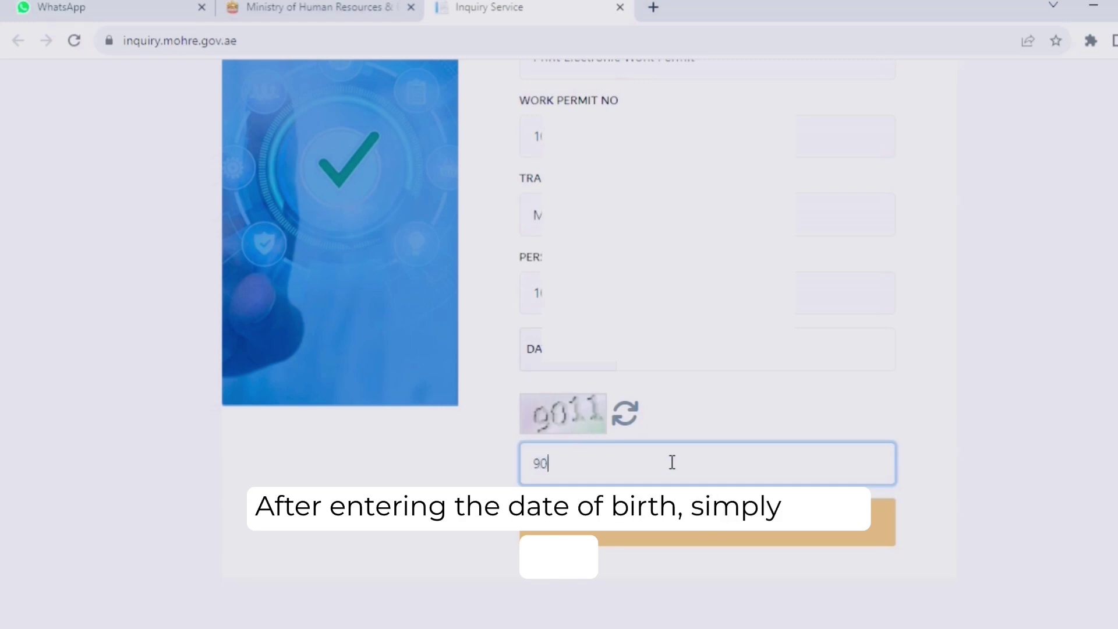
type("11")
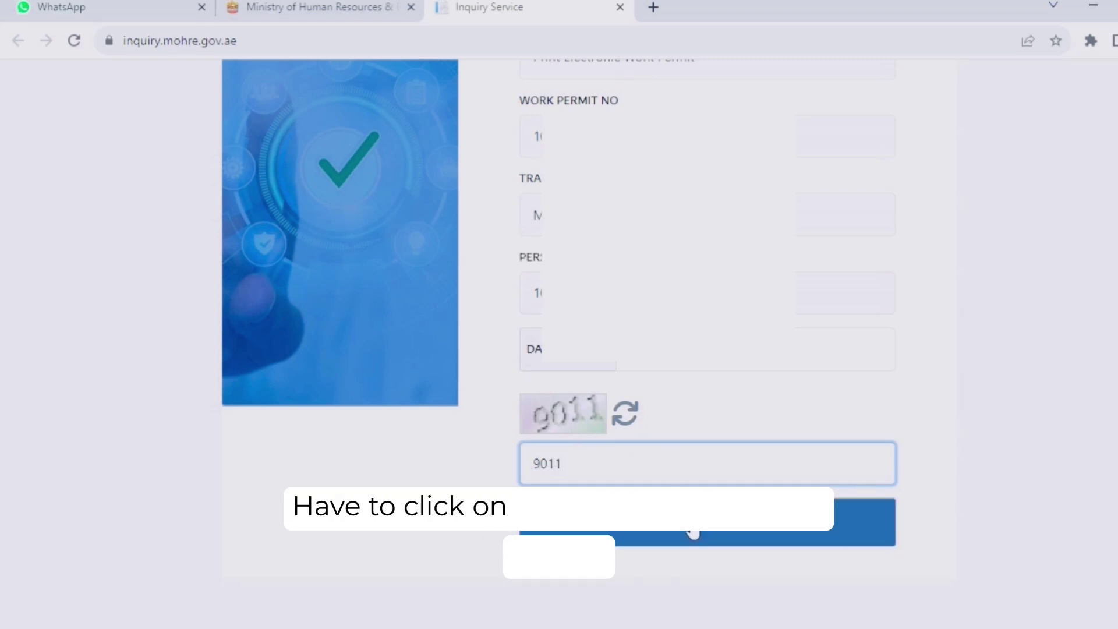
left_click(693, 531)
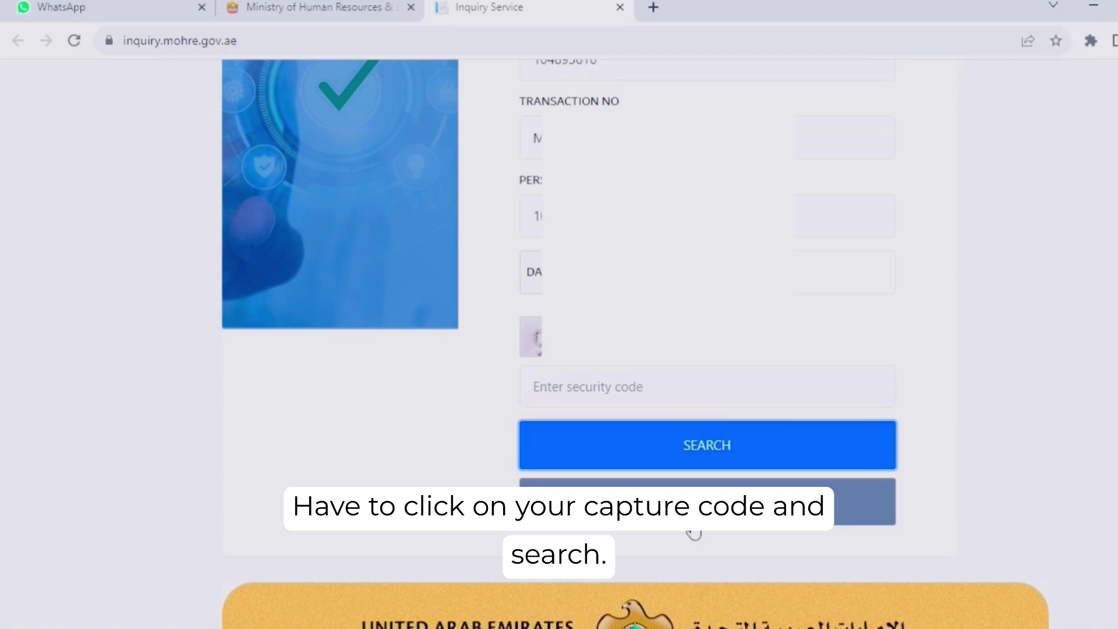
scroll(691, 529, "down", 5)
scroll(636, 343, "down", 3)
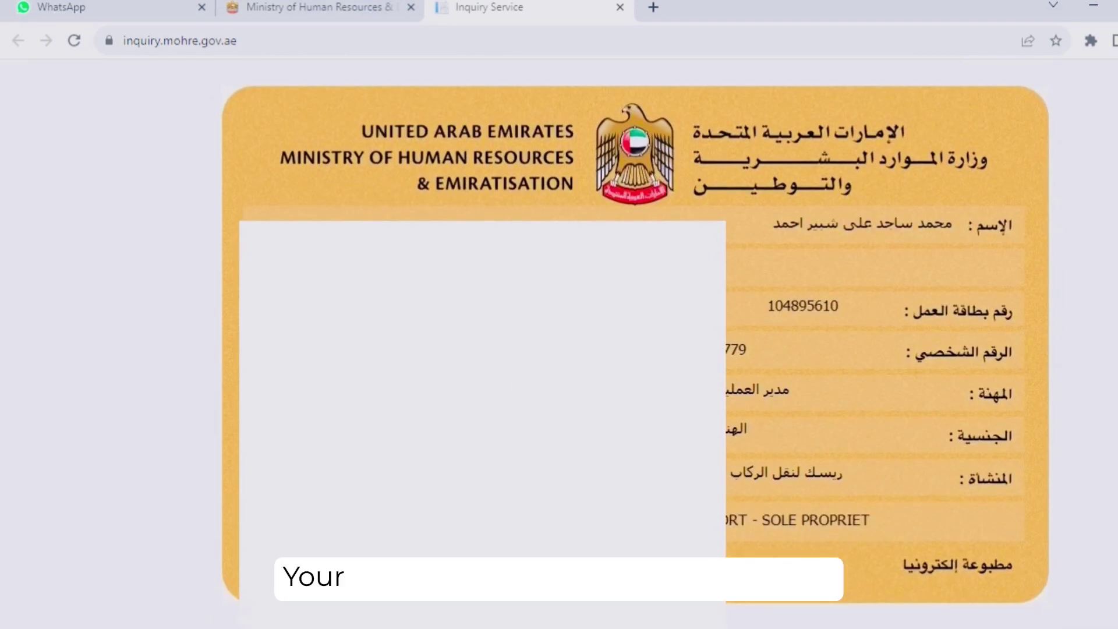